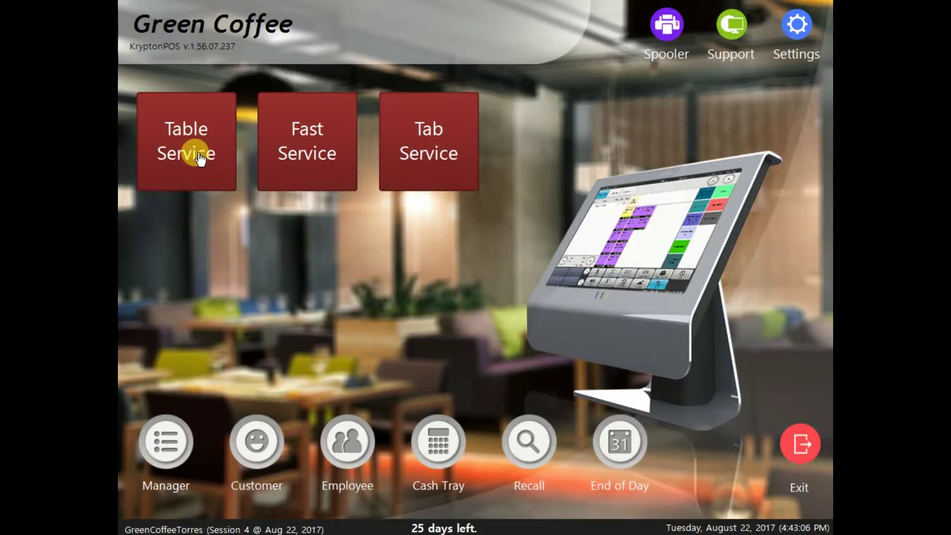
Step: Enter Table Service with the access code to reach the Main Dining floor plan
left_click(213, 161)
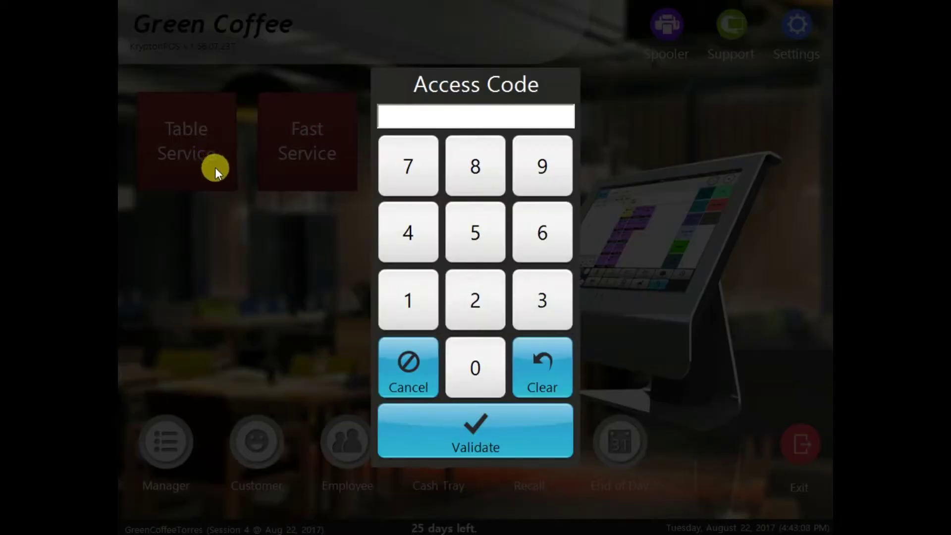
type("1234")
key("Return")
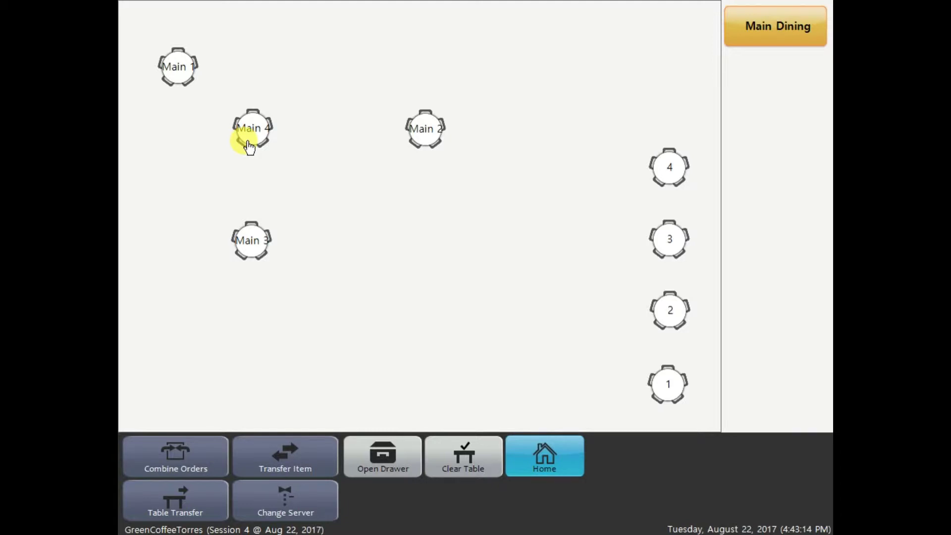
Step: Open table Main 1 as a new check for 2 guests
left_click(184, 75)
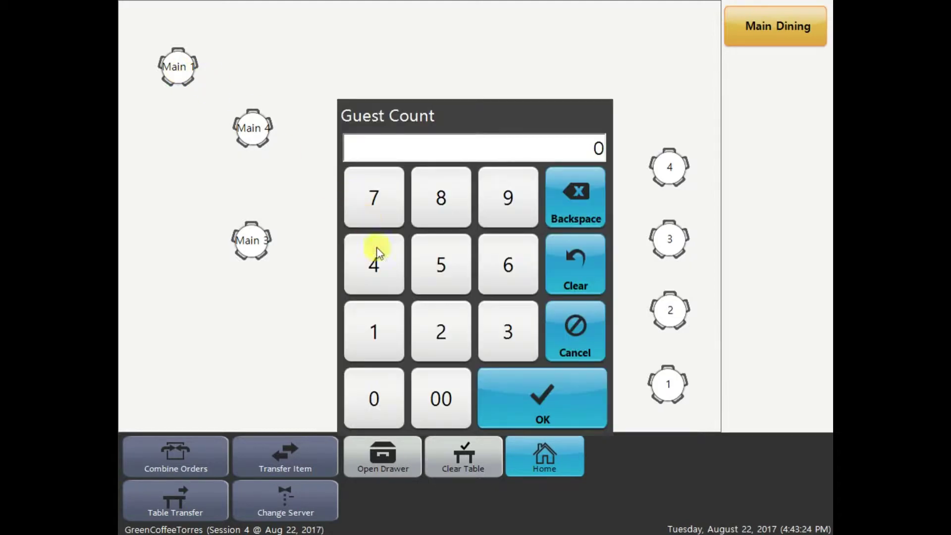
left_click(448, 343)
left_click(563, 397)
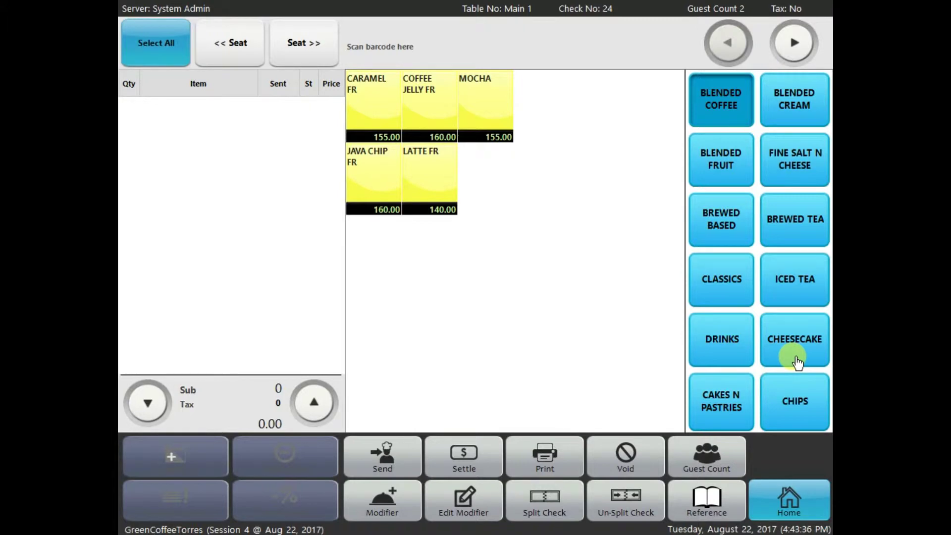
Step: Add CAFE'CON LECHE W COFFEE JELLY and ICED BREWED COFFEE from Brewed Based
left_click(808, 41)
left_click(808, 41)
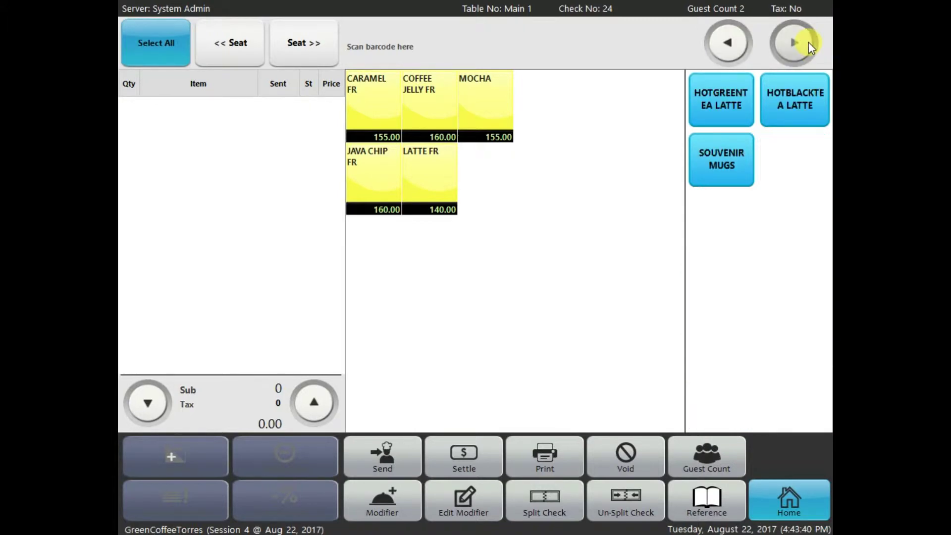
left_click(743, 41)
left_click(743, 42)
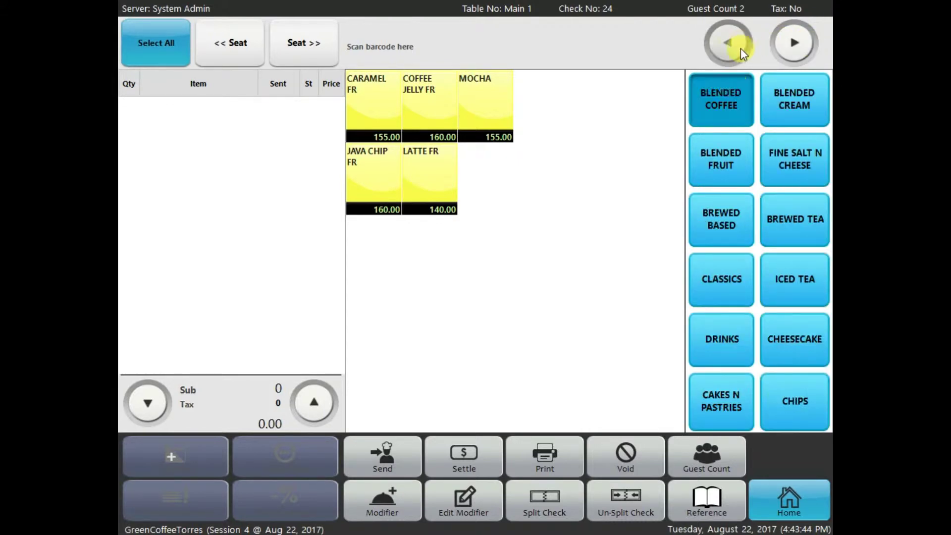
left_click(737, 108)
left_click(727, 154)
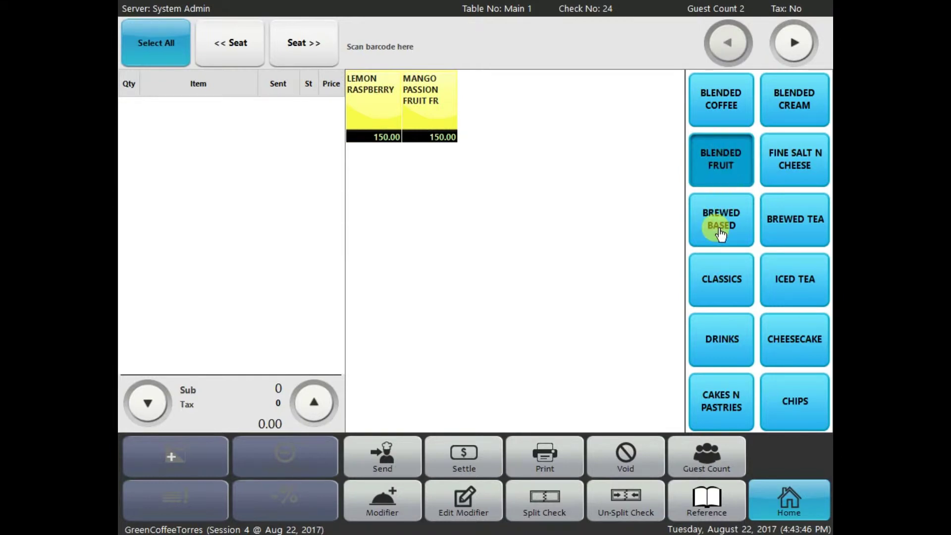
left_click(720, 232)
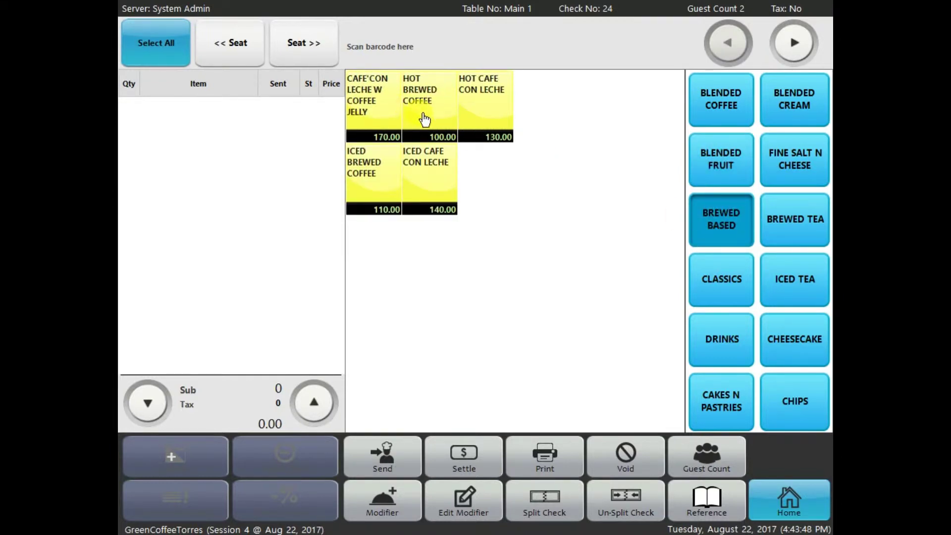
left_click(382, 127)
left_click(378, 181)
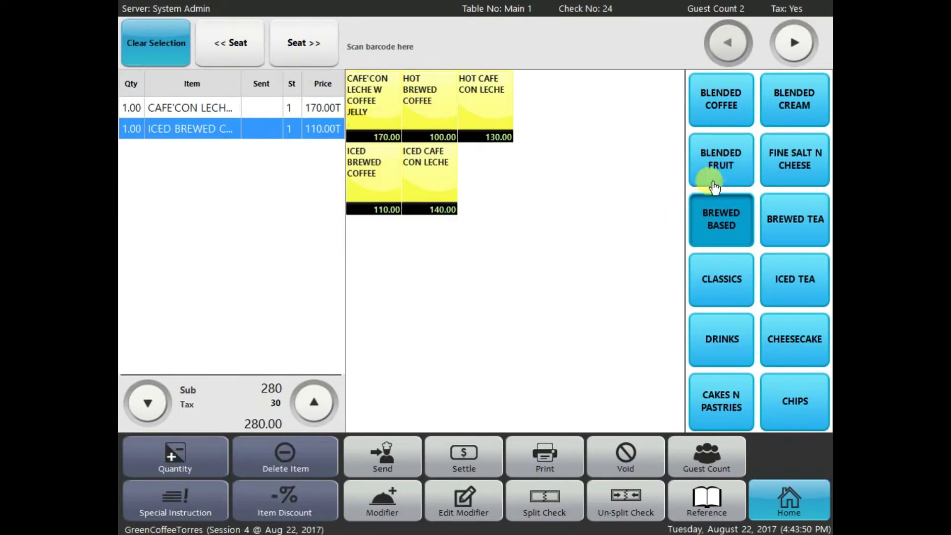
Step: Add SIGNATURE HOT CHOCOLATE, SIGNATURE ICED CHOCOLATE, and DARK MOCHA to the check
left_click(733, 270)
left_click(381, 130)
left_click(445, 120)
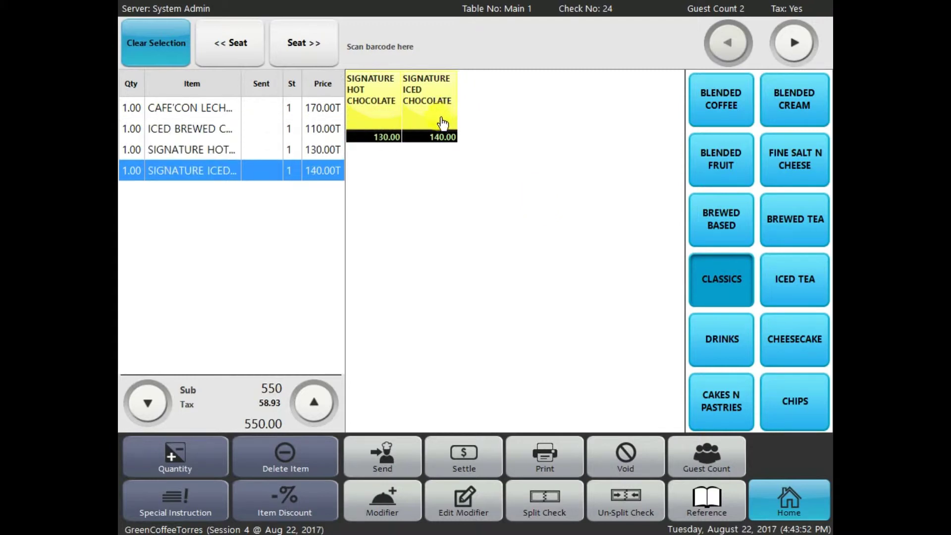
left_click(794, 156)
left_click(458, 101)
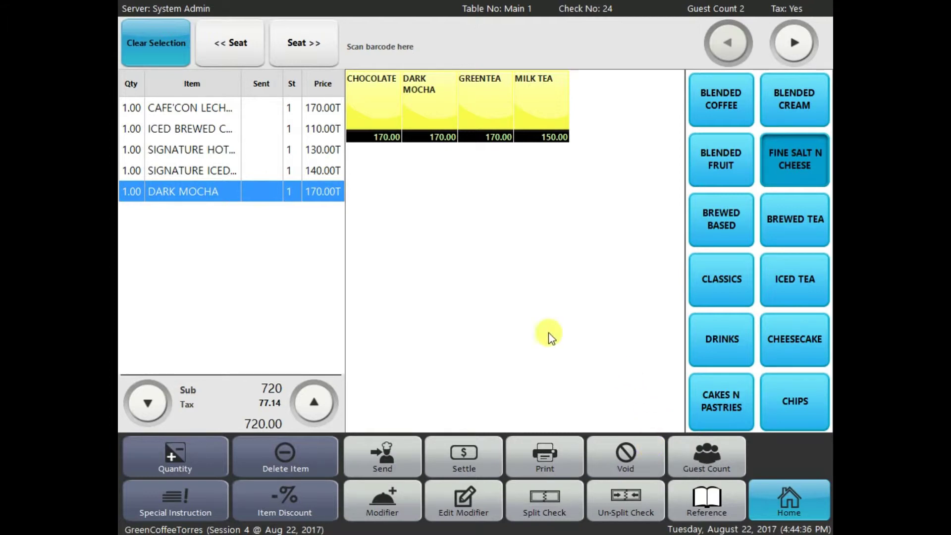
Step: Send the five-drink order for Main 1, then try settling check 24
left_click(794, 495)
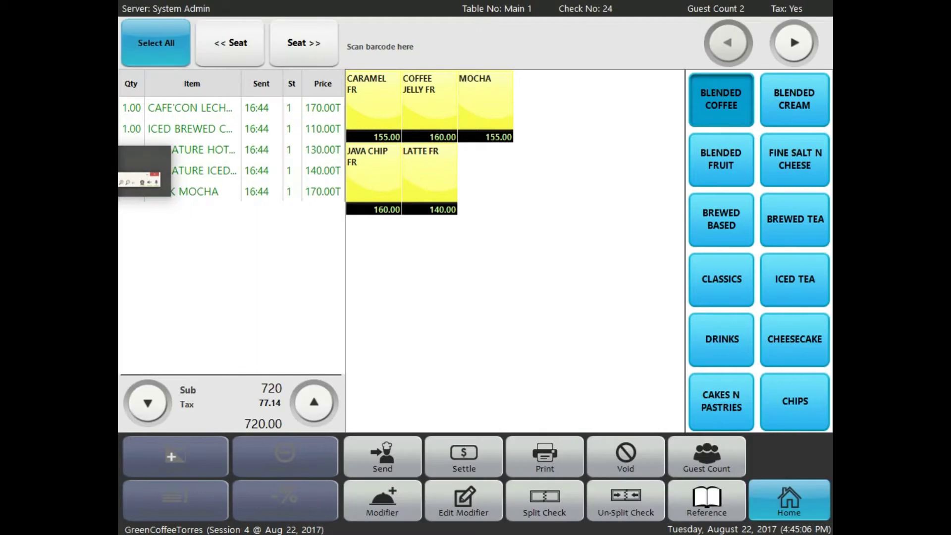
left_click(466, 455)
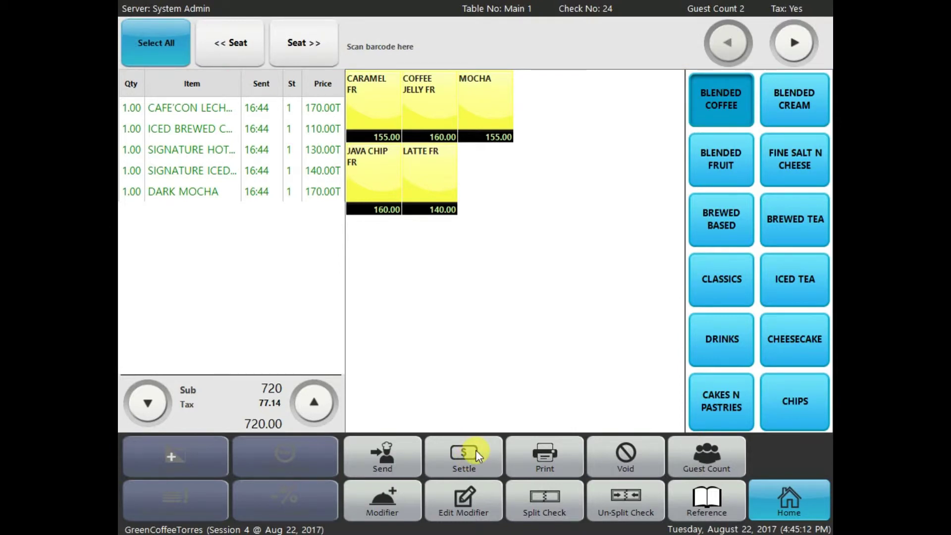
left_click(476, 450)
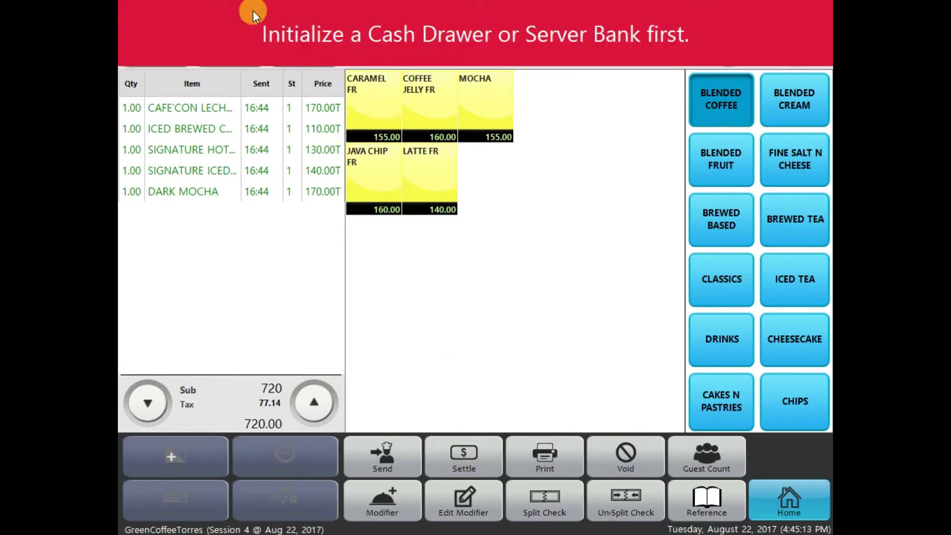
Step: Dismiss the cash drawer warning and go back via the table layout to home
left_click(694, 29)
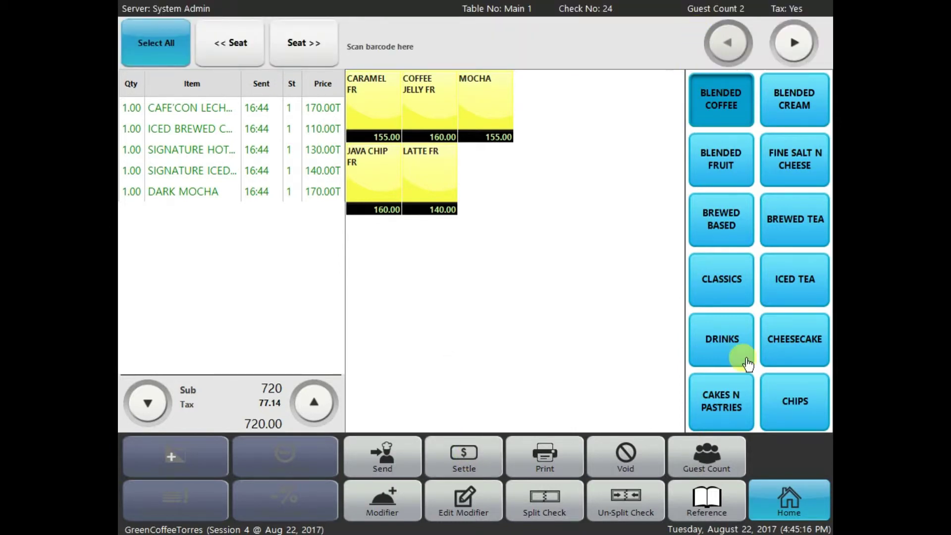
left_click(793, 505)
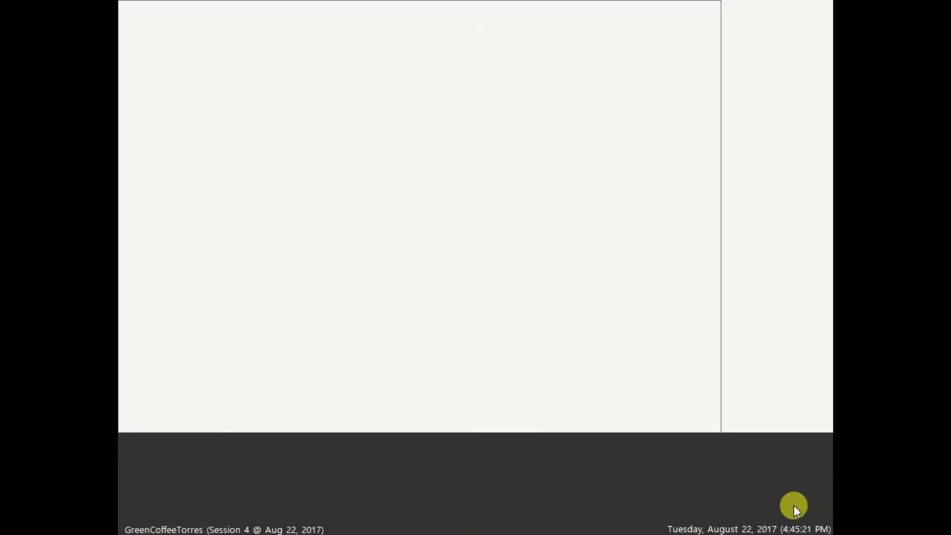
left_click(572, 453)
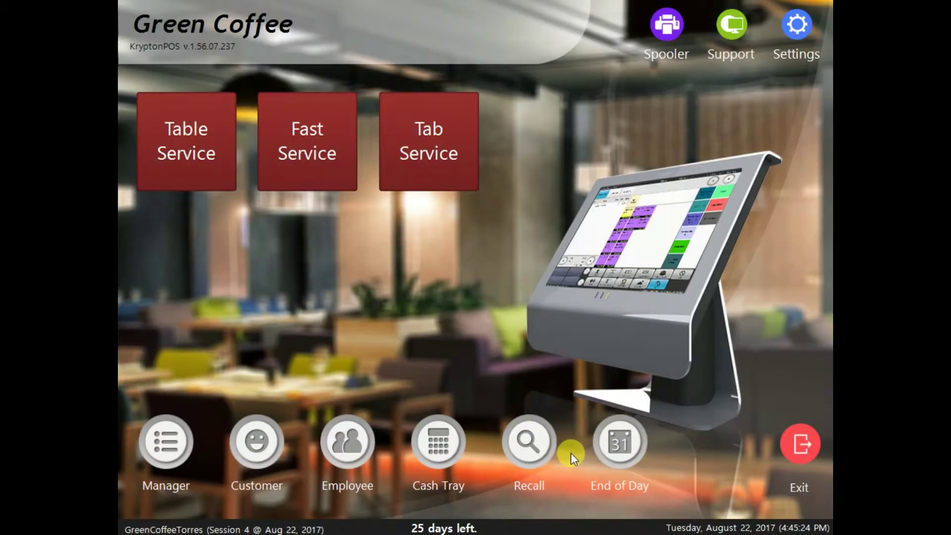
Step: Start a cash tray initialization with the access code for the Default Cash Tray's Cash Drawer
left_click(438, 440)
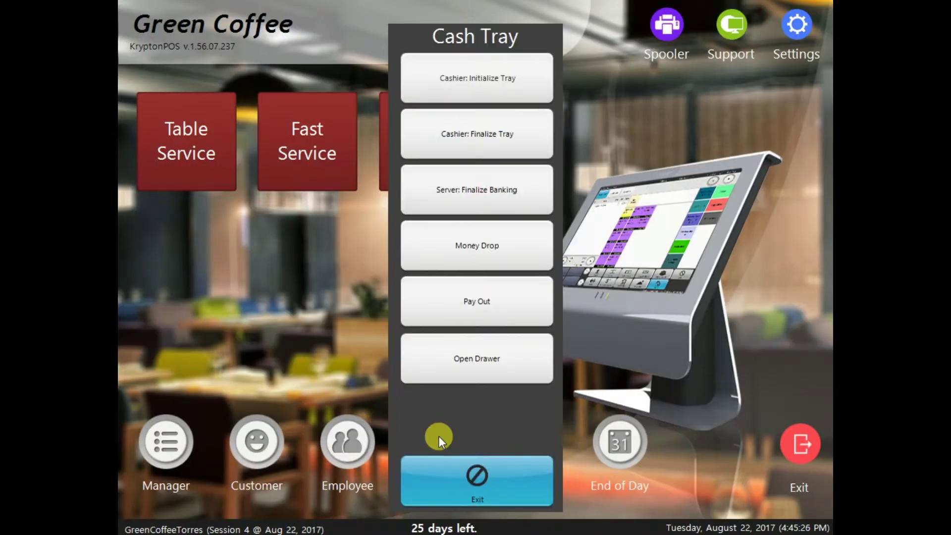
left_click(500, 85)
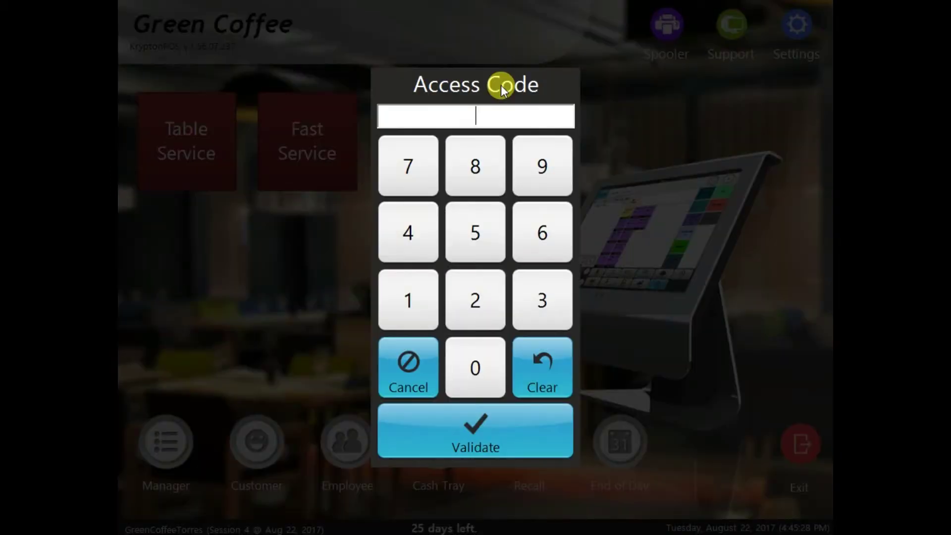
type("1234")
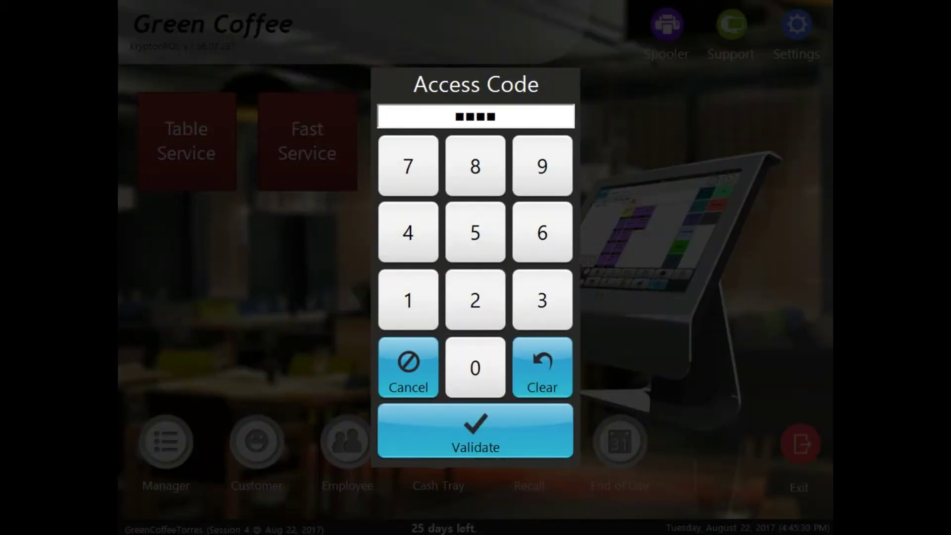
key("Return")
left_click(493, 86)
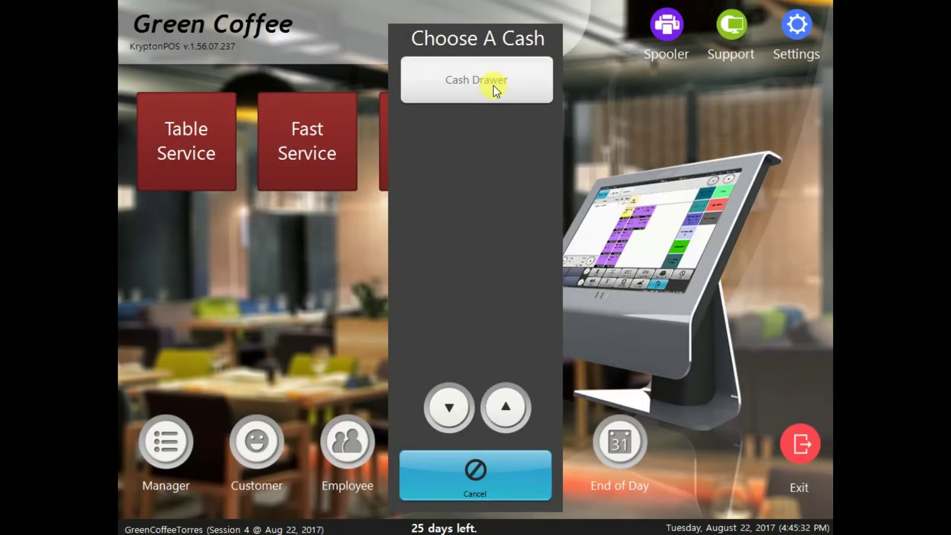
left_click(493, 85)
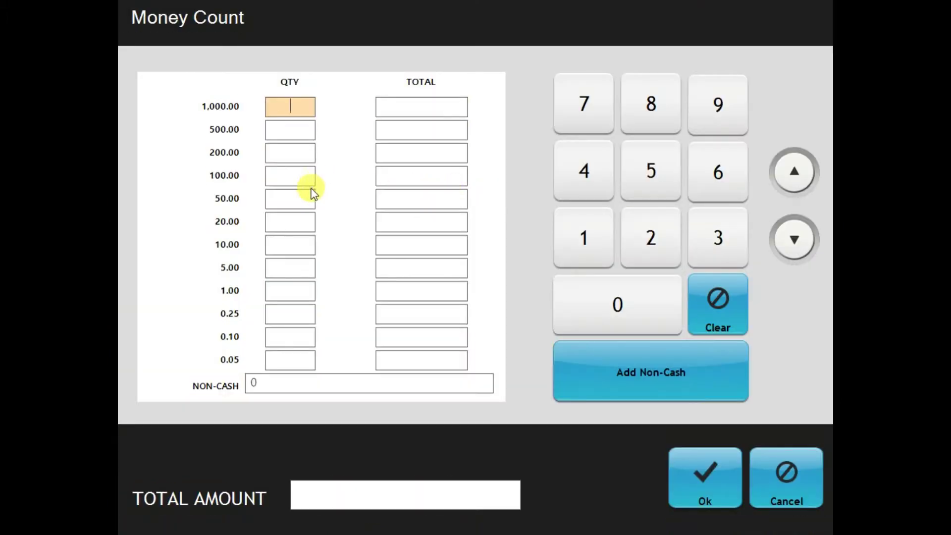
Step: Count two 200.00 notes, confirm the 400.00 float, and print the details
left_click(663, 246)
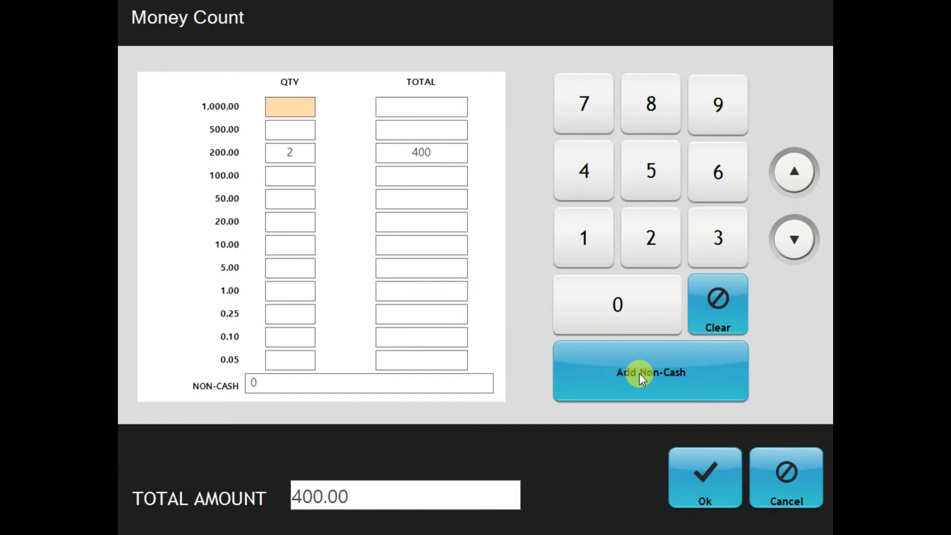
left_click(705, 472)
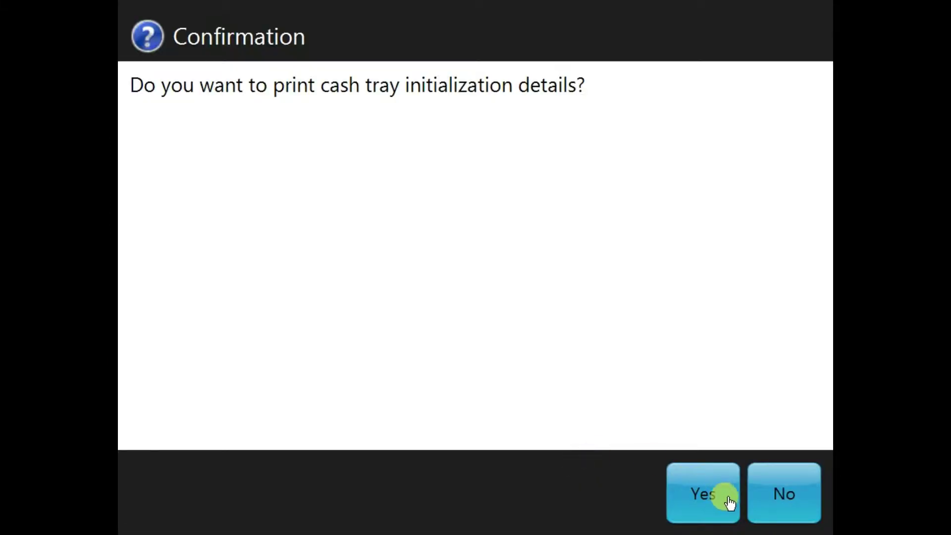
left_click(726, 500)
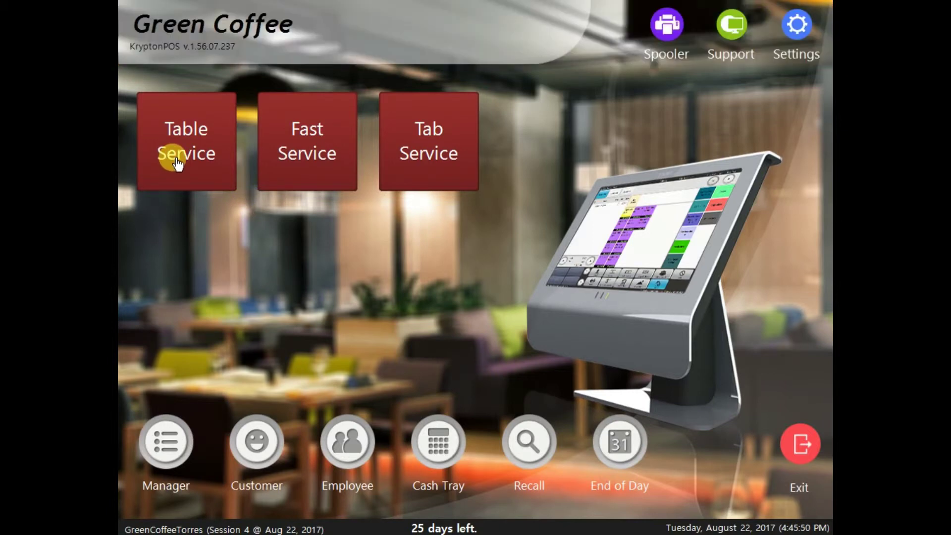
left_click(176, 157)
Step: Submit the Table Service access code to reach Main 1's 720.00 payment screen
type("1111")
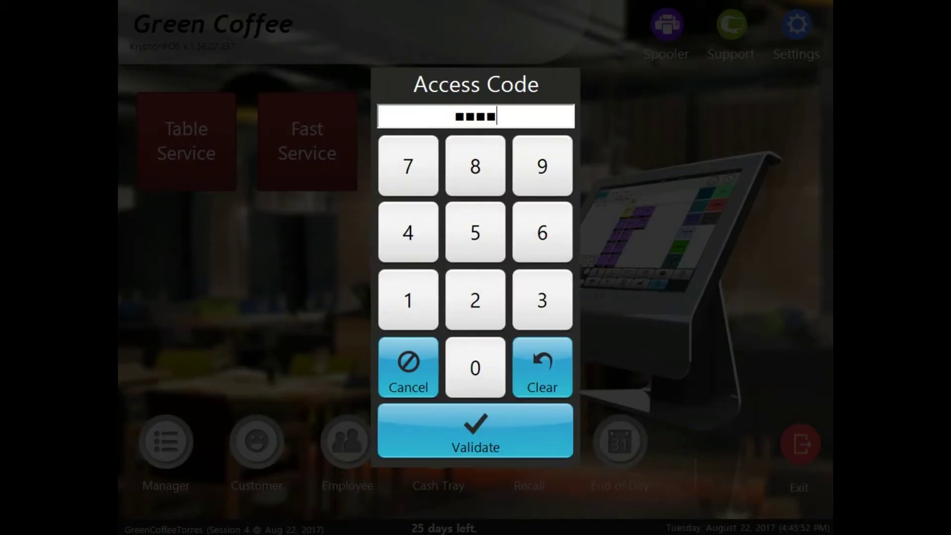
key("Return")
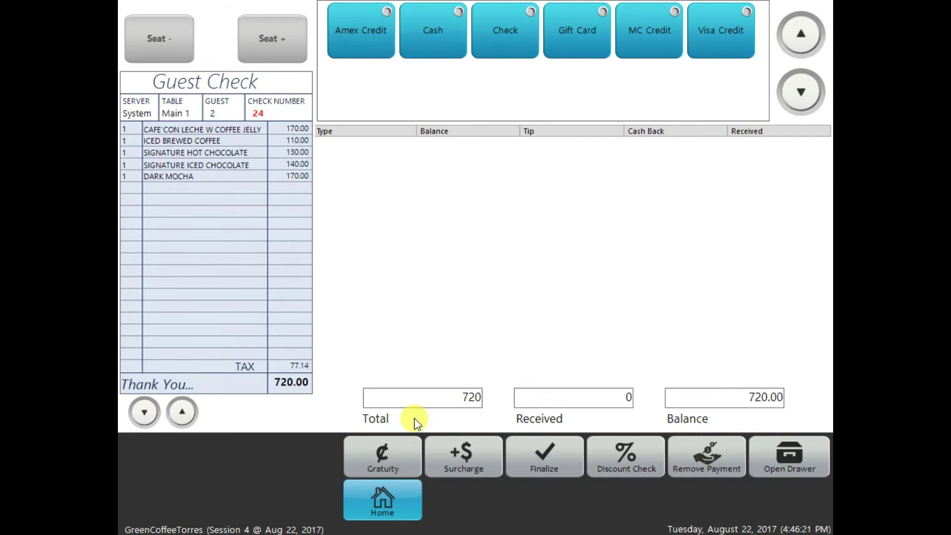
Step: Review the check as receipt text, return to the itemized view, and choose Cash
left_click(218, 233)
left_click_drag(126, 103, 238, 335)
left_click(248, 377)
left_click(429, 28)
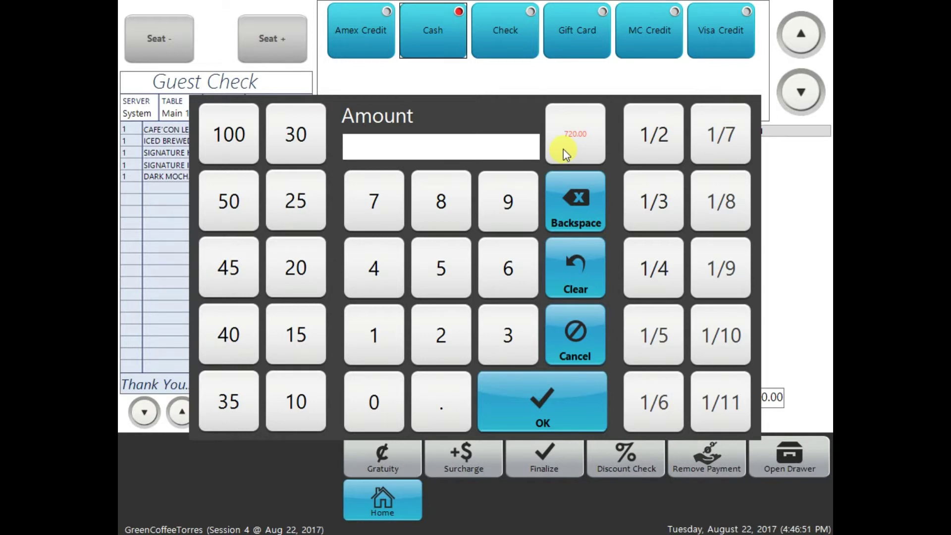
Step: Enter 1000 as the cash tendered and confirm, leaving 280.00 change
left_click(391, 334)
left_click(390, 382)
left_click(390, 382)
left_click(390, 382)
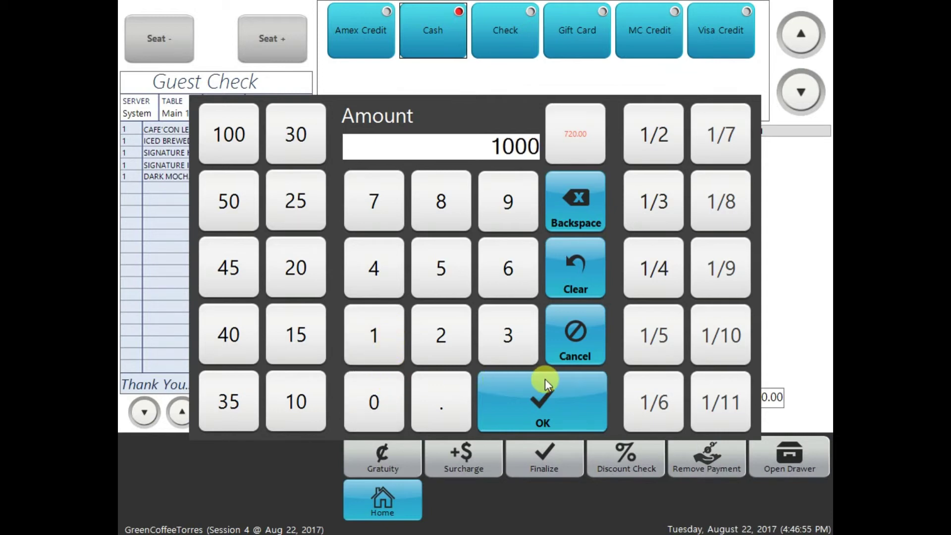
left_click(539, 394)
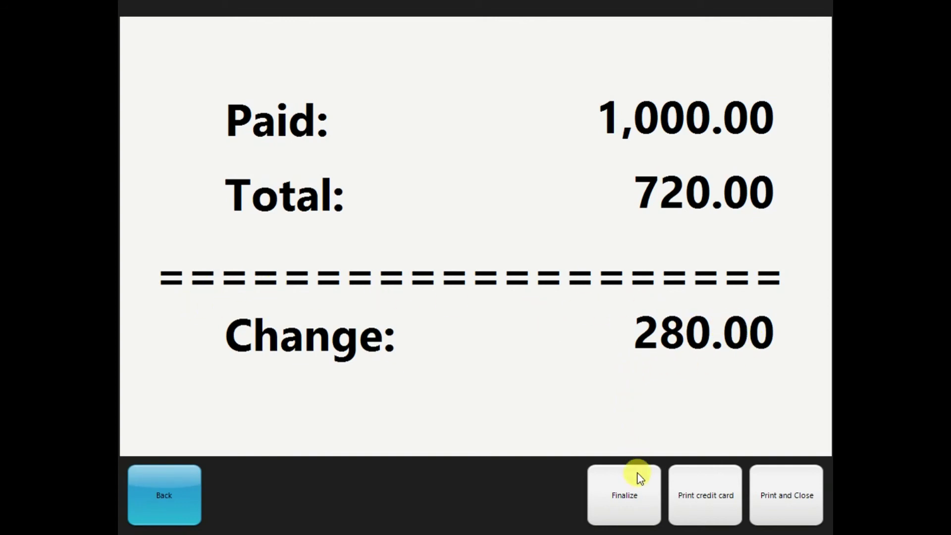
Step: Finalize the sale to clear Main 1, then go back to the home screen
left_click(634, 488)
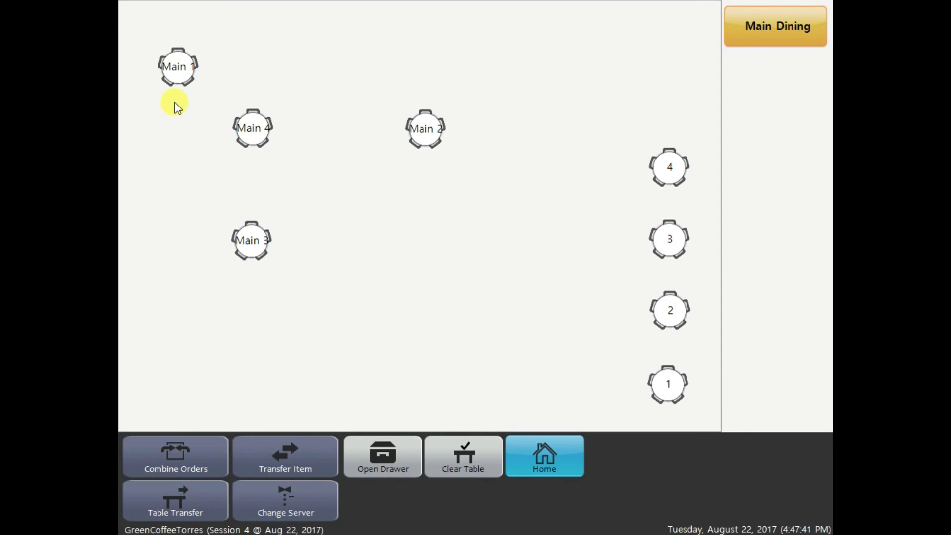
left_click(550, 446)
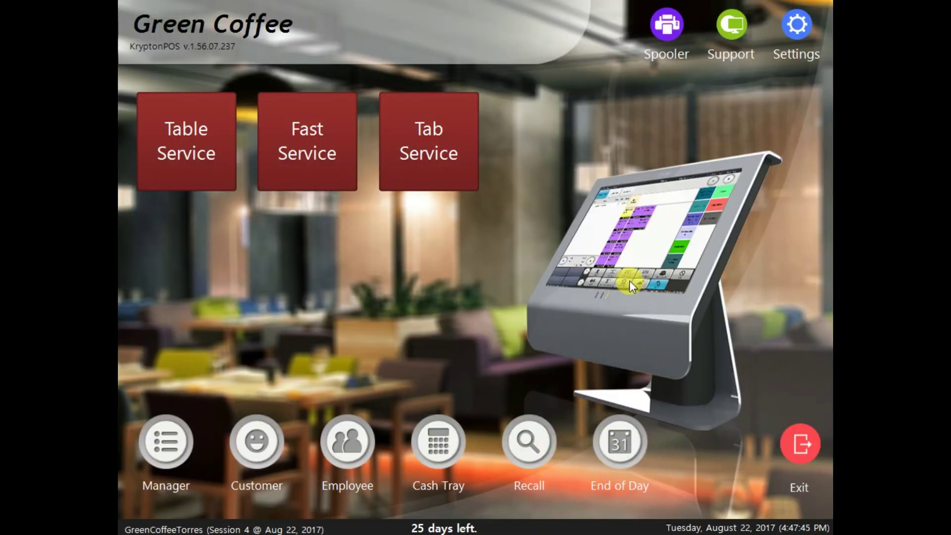